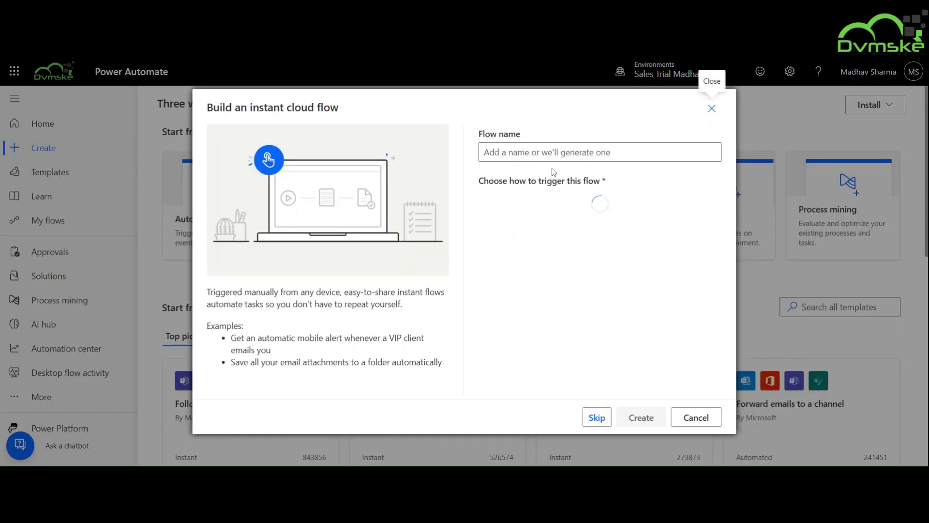
# - Create the instant cloud flow 'User Prompt' using the 'Manually trigger a flow' trigger
pyautogui.click(596, 151)
pyautogui.write('User Prompt')
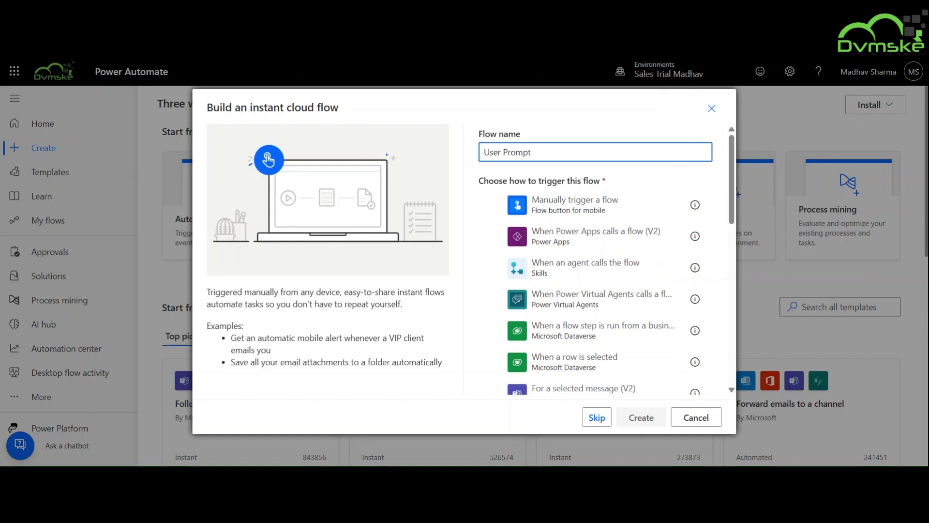
pyautogui.click(490, 205)
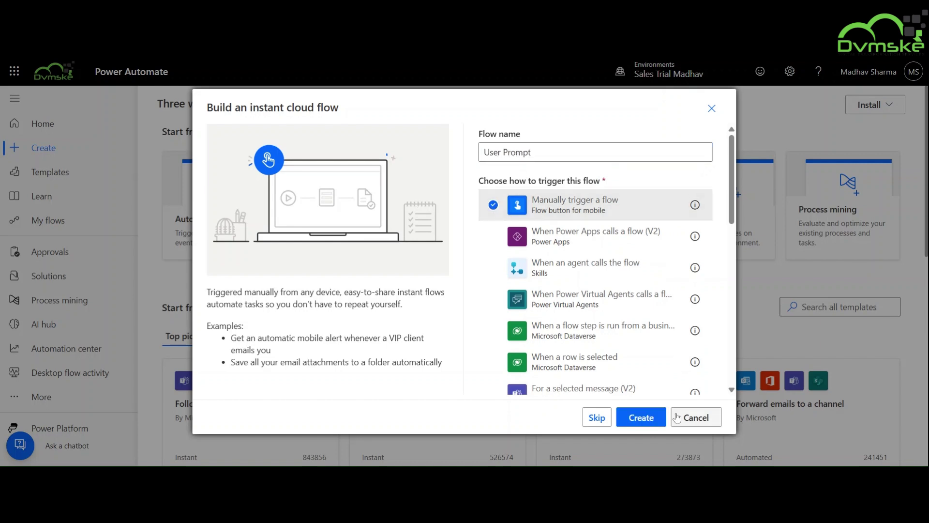
pyautogui.click(640, 417)
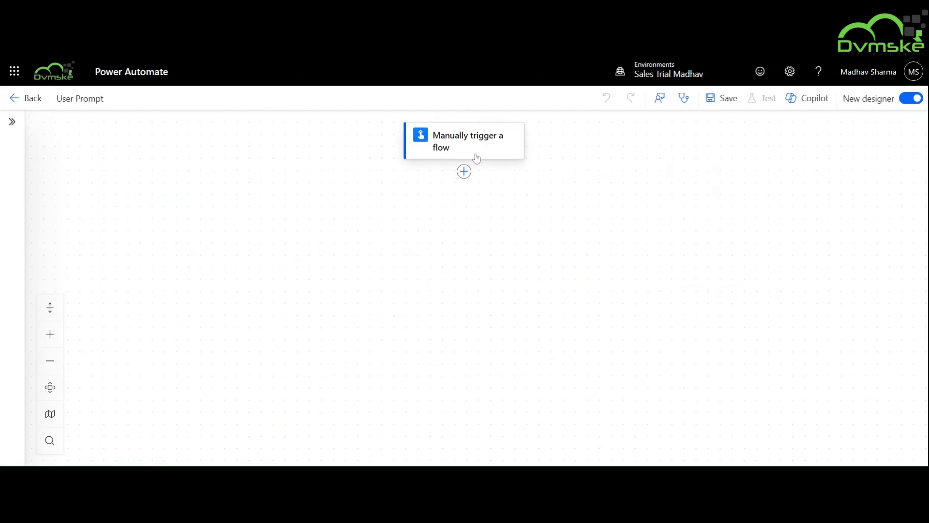
# - Add a trigger text input named 'User Prompt' with description 'Please enter your prompt'
pyautogui.click(476, 141)
pyautogui.click(65, 206)
pyautogui.click(38, 241)
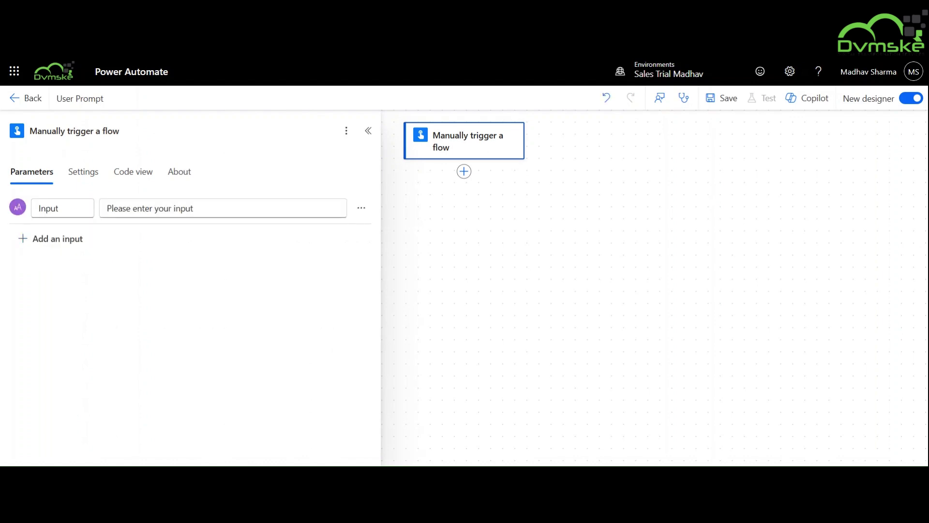
pyautogui.doubleClick(62, 208)
pyautogui.press('BackSpace')
pyautogui.write('Prompt')
pyautogui.press('Tab')
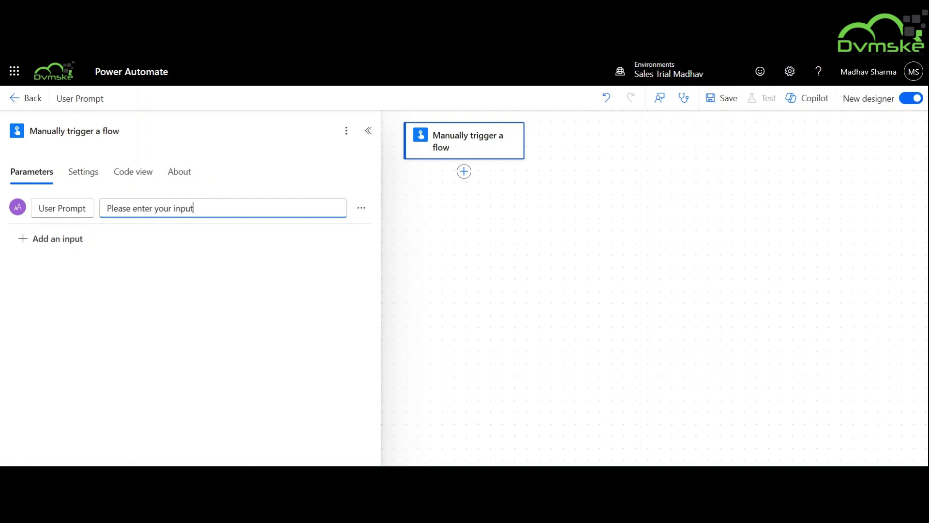
pyautogui.press('BackSpace')
pyautogui.press('BackSpace')
pyautogui.press('BackSpace')
pyautogui.write('ompt')
pyautogui.click(414, 226)
# - Add a Run a prompt action from the AI capabilities list
pyautogui.click(464, 171)
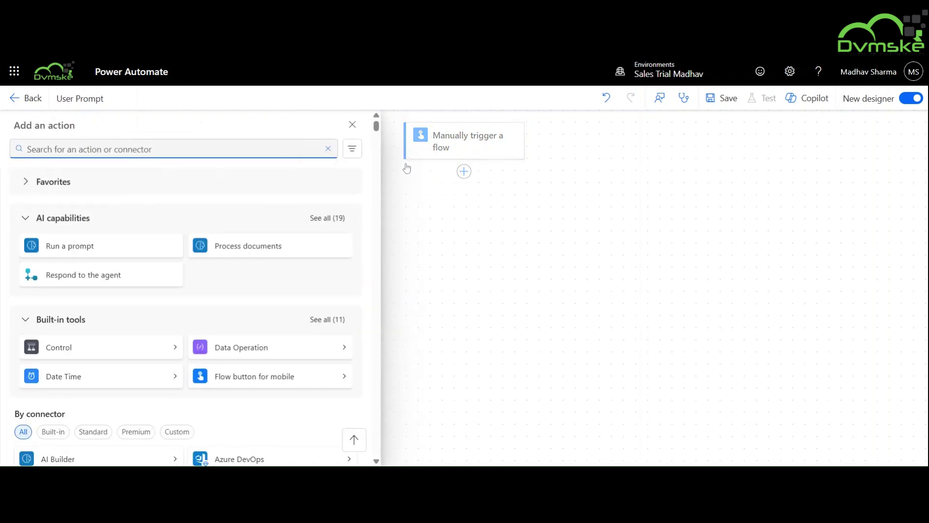
pyautogui.click(324, 218)
pyautogui.scroll(-5, 72, 385)
pyautogui.scroll(-2, 73, 385)
pyautogui.scroll(2, 73, 385)
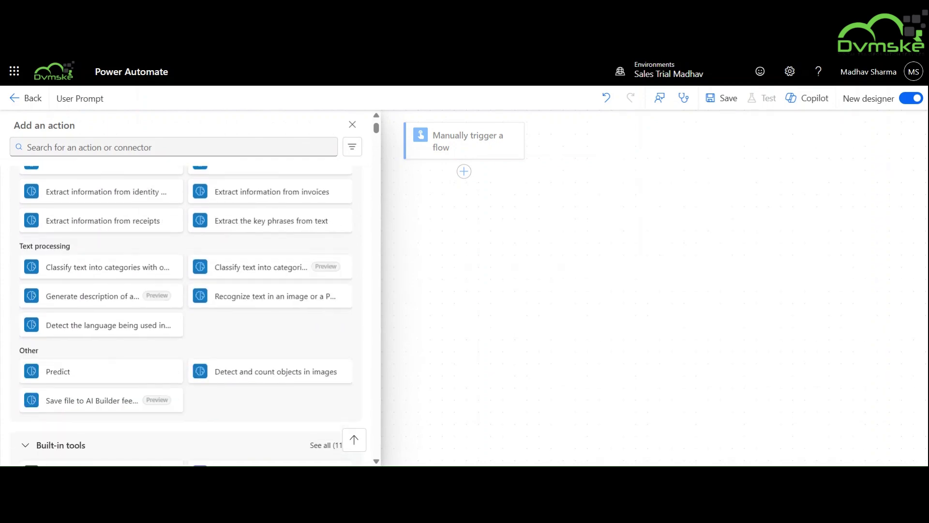
pyautogui.scroll(4, 84, 269)
pyautogui.scroll(3, 85, 269)
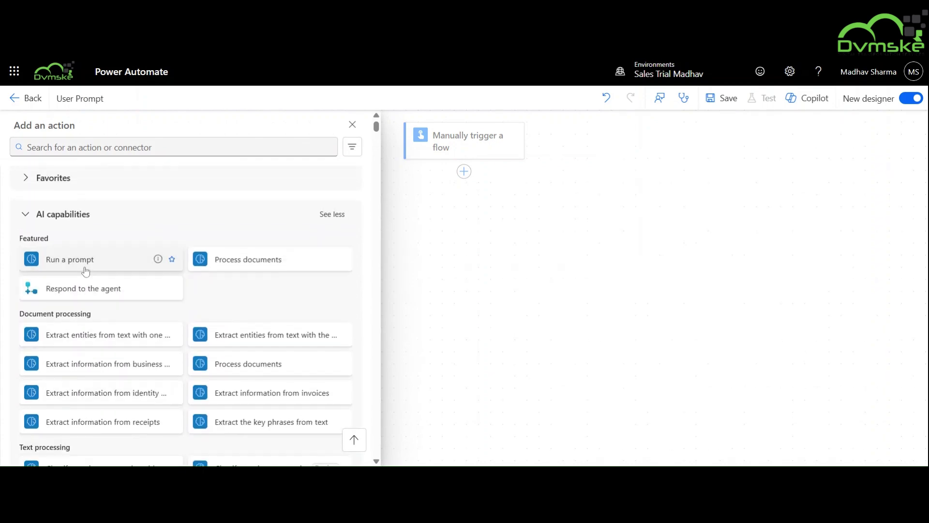
pyautogui.click(69, 259)
# - Start custom prompt 'New Reply Prompt' with instructions 'You are a helpful assistant, reply to this query :'
pyautogui.click(189, 219)
pyautogui.click(73, 239)
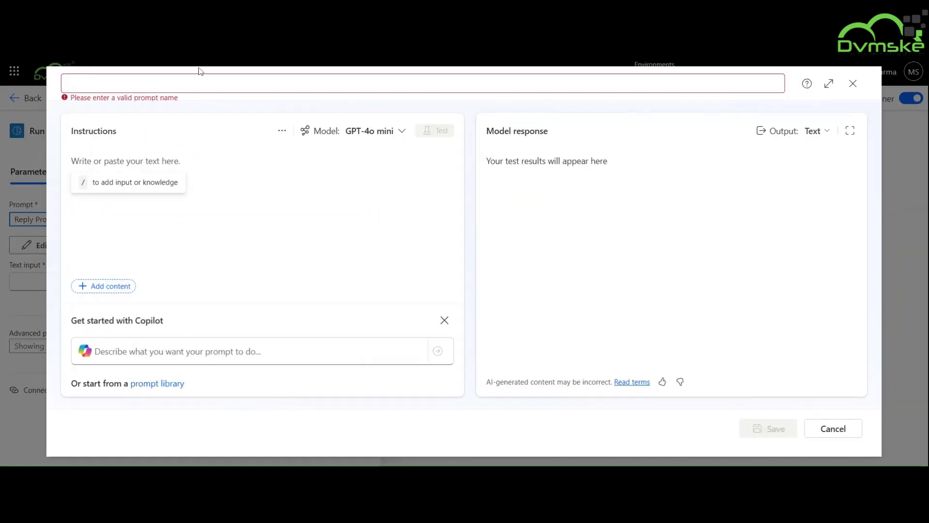
pyautogui.write('New Reply')
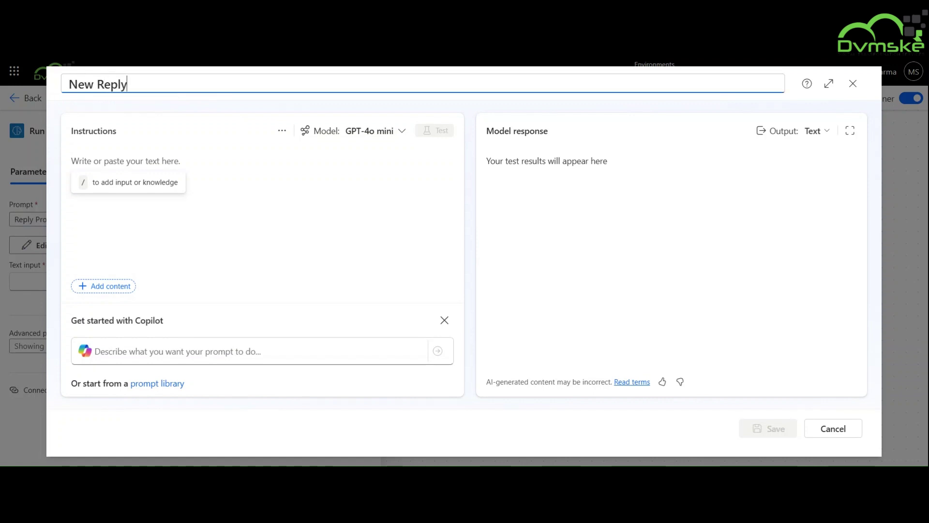
pyautogui.write(' Prompt')
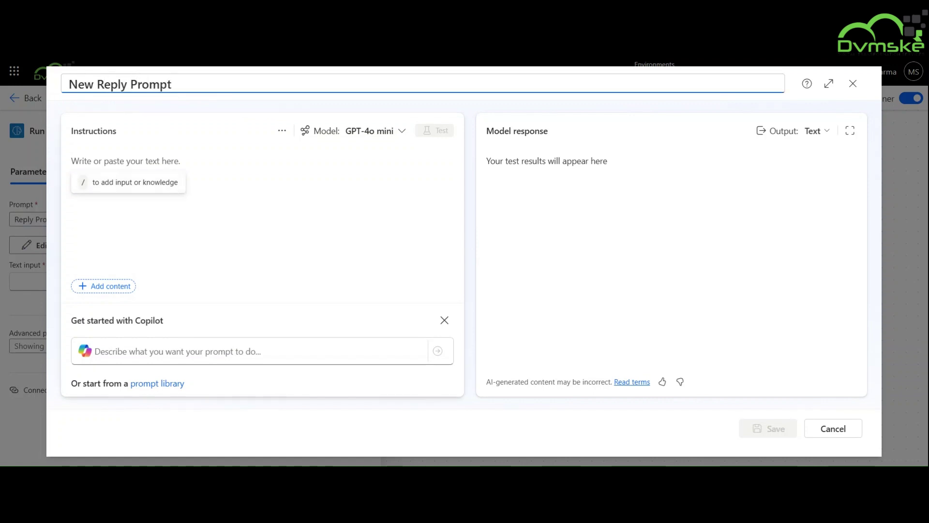
pyautogui.click(126, 161)
pyautogui.write('You a')
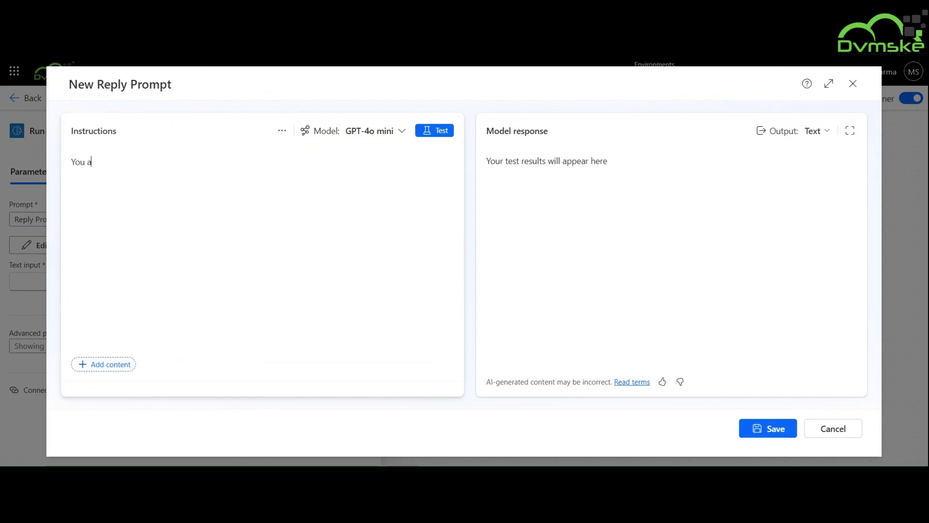
pyautogui.write('re a helpful assis')
pyautogui.write('tant,')
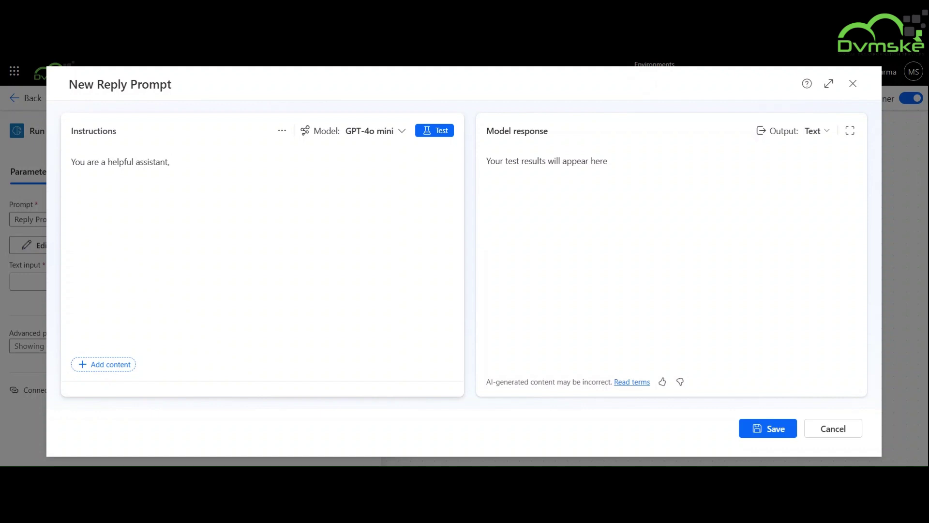
pyautogui.write(' reply to this q')
pyautogui.write('uery :')
# - Insert a Text input placeholder, append 'and motivate the user.', and save the prompt
pyautogui.click(98, 367)
pyautogui.click(287, 203)
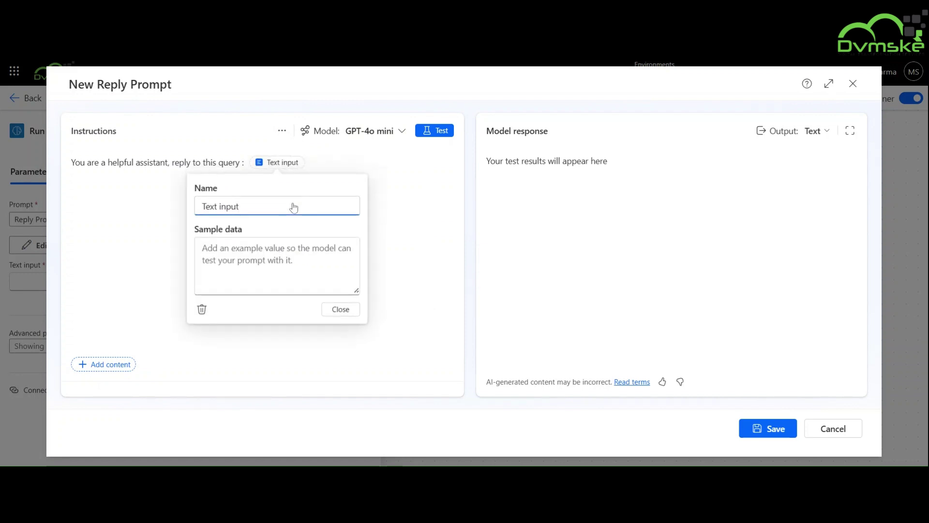
pyautogui.press('Escape')
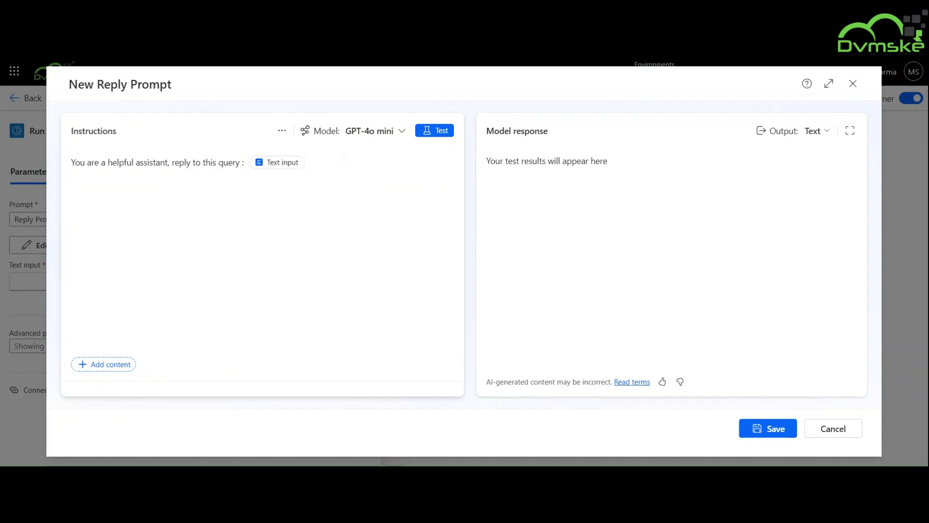
pyautogui.write('and motiv')
pyautogui.write('ate the user.')
pyautogui.click(766, 432)
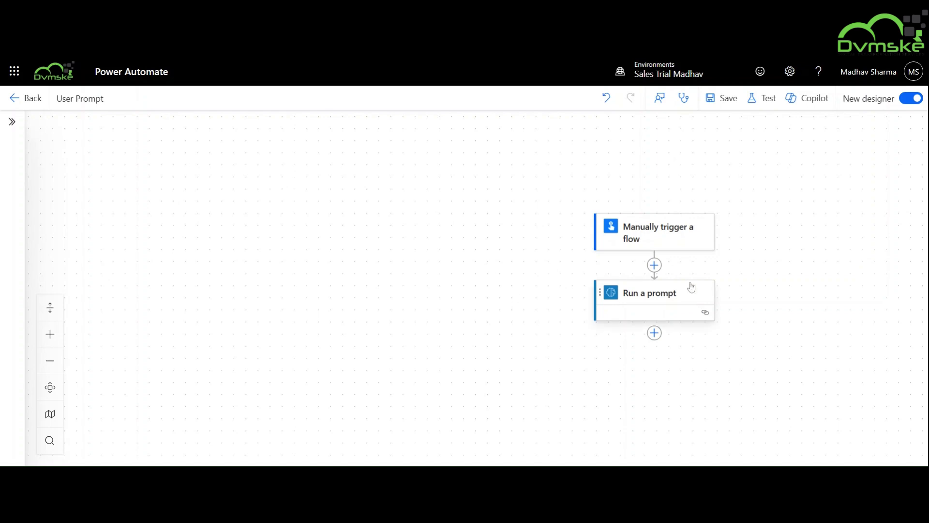
# - Choose New Reply Prompt in the Run a prompt step and fill its Text input
pyautogui.click(648, 299)
pyautogui.click(218, 218)
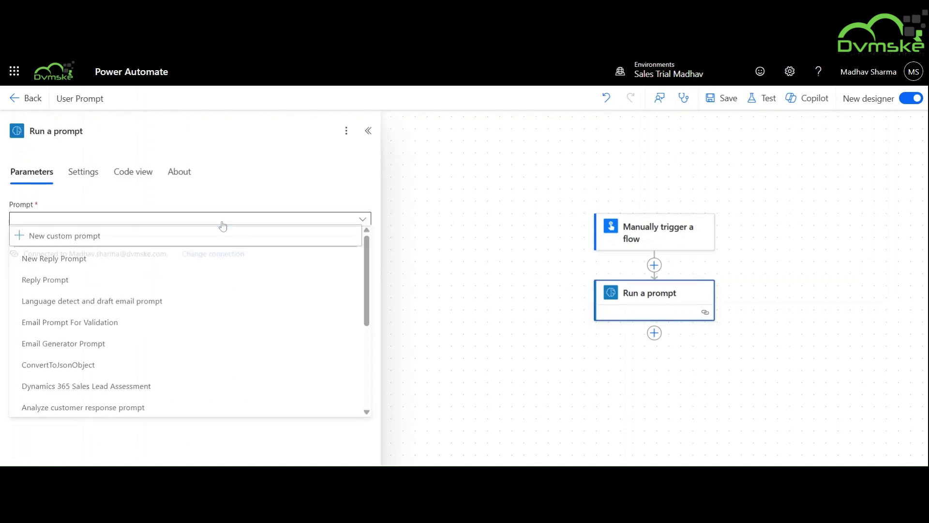
pyautogui.click(73, 260)
pyautogui.click(189, 281)
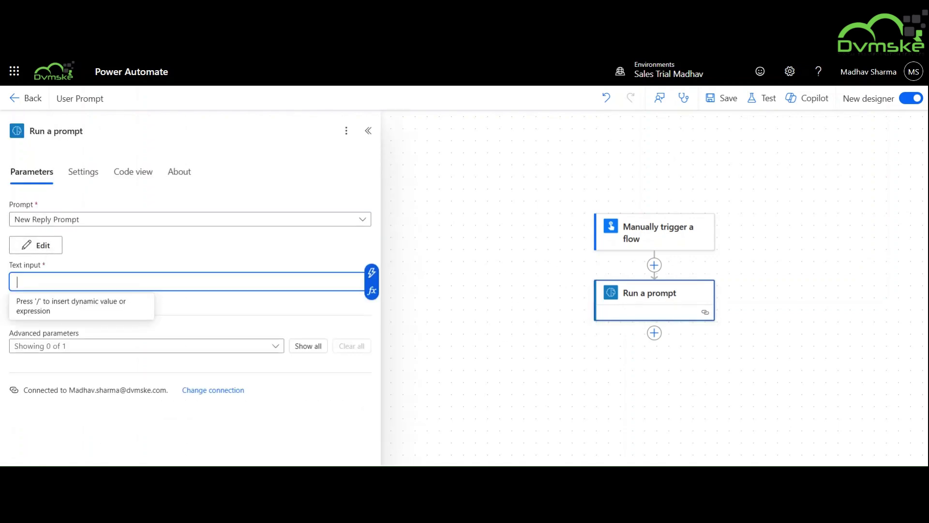
pyautogui.click(373, 272)
pyautogui.click(530, 162)
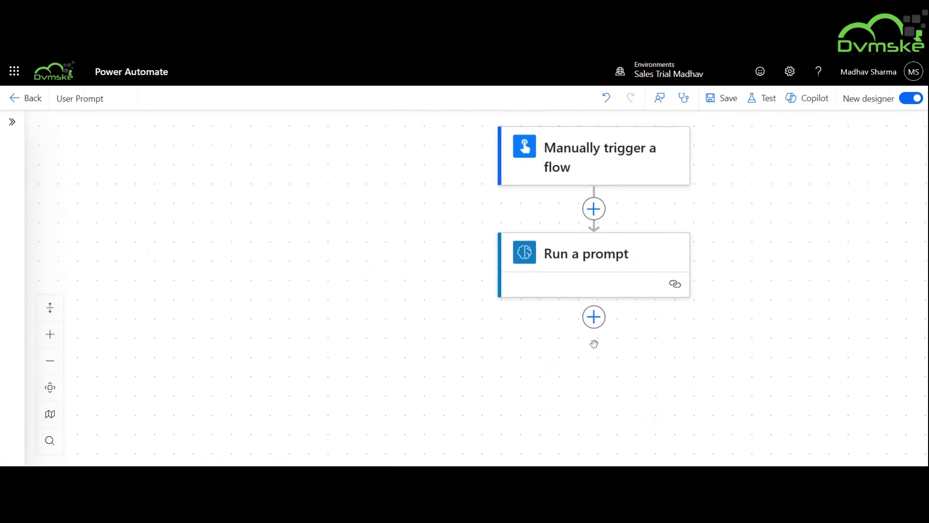
pyautogui.scroll(-2, 596, 334)
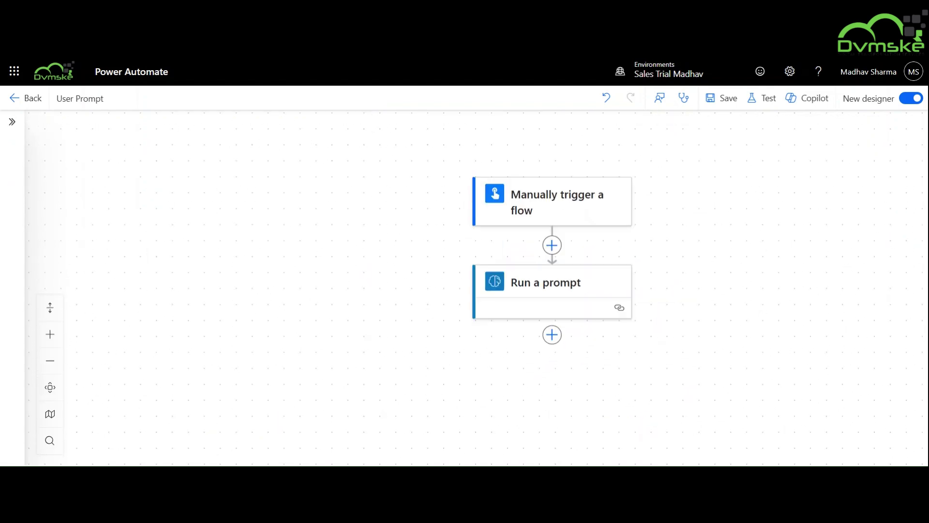
# - Add a Compose action whose Inputs take the Run a prompt Text output
pyautogui.click(551, 334)
pyautogui.write('com')
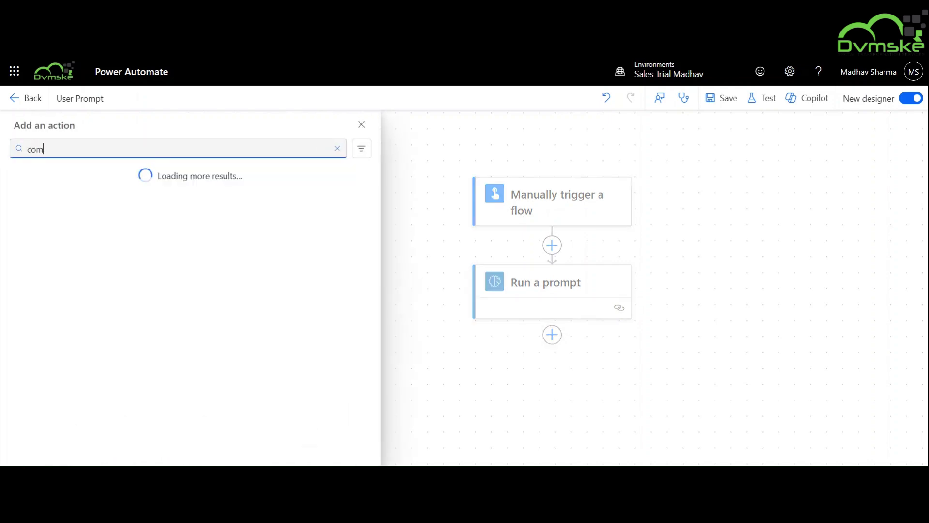
pyautogui.write('pose')
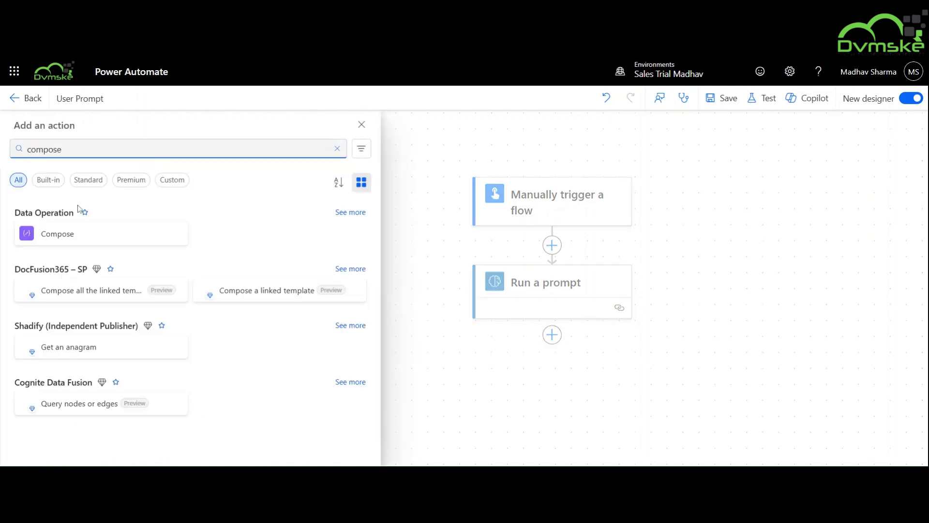
pyautogui.click(58, 232)
pyautogui.click(189, 222)
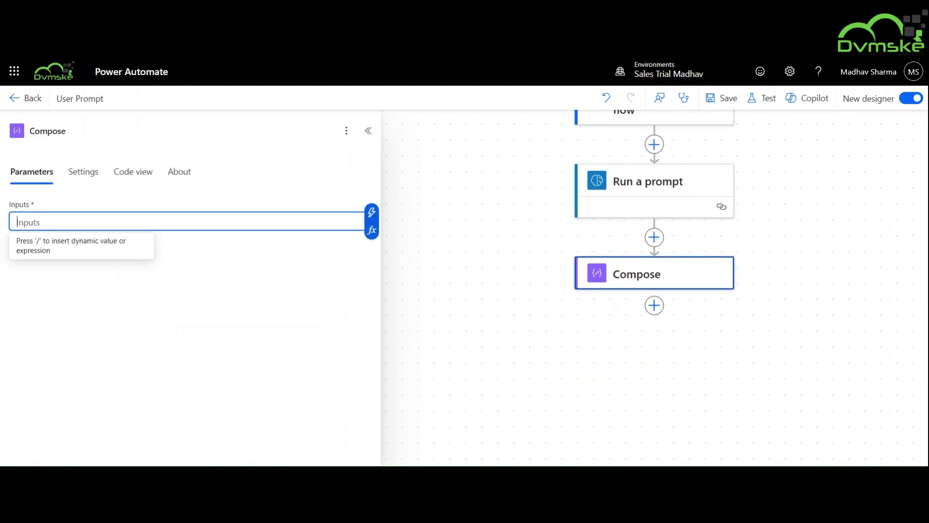
pyautogui.click(373, 215)
pyautogui.click(444, 178)
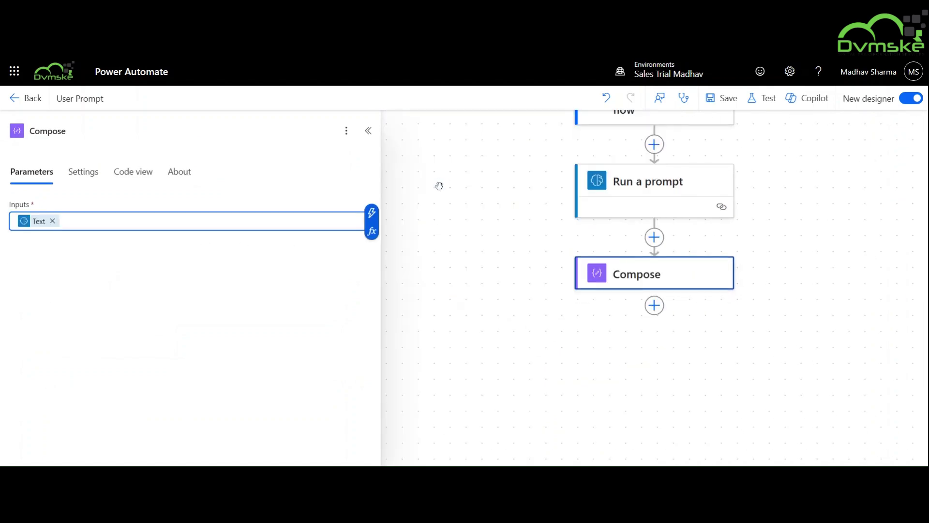
pyautogui.click(431, 286)
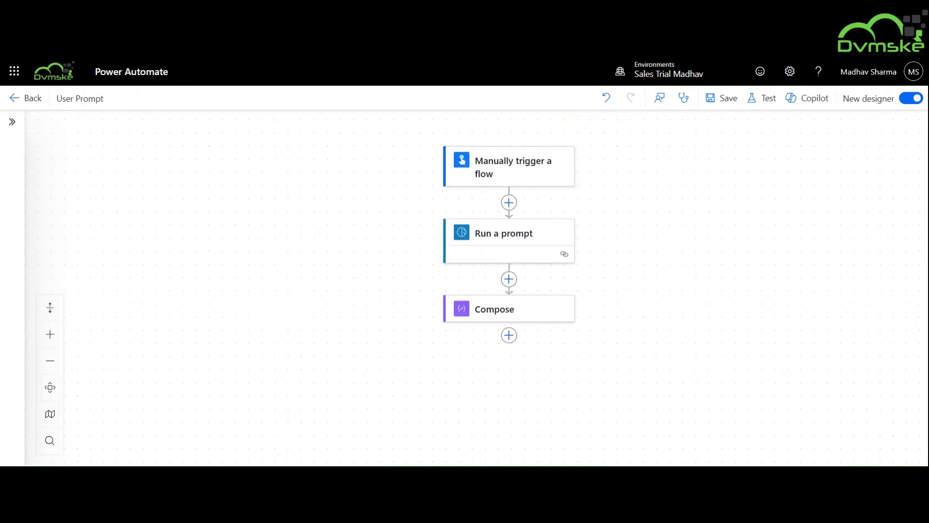
# - Save the flow and test-run it with 'What is the capital city of India?'
pyautogui.click(721, 98)
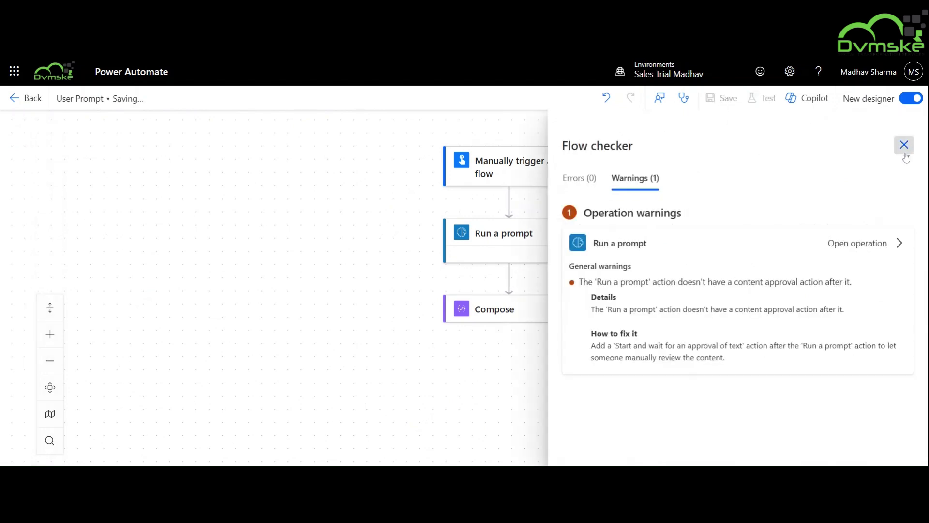
pyautogui.click(904, 145)
pyautogui.click(762, 98)
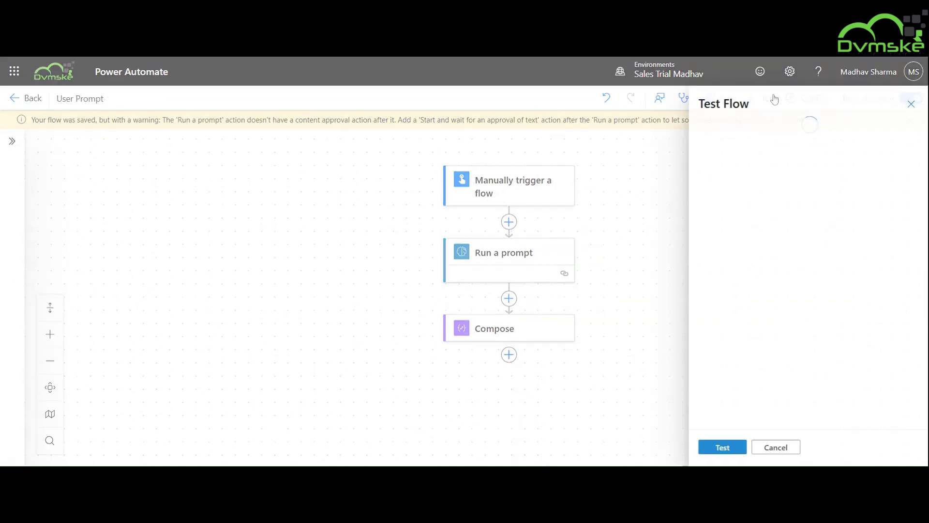
pyautogui.click(718, 444)
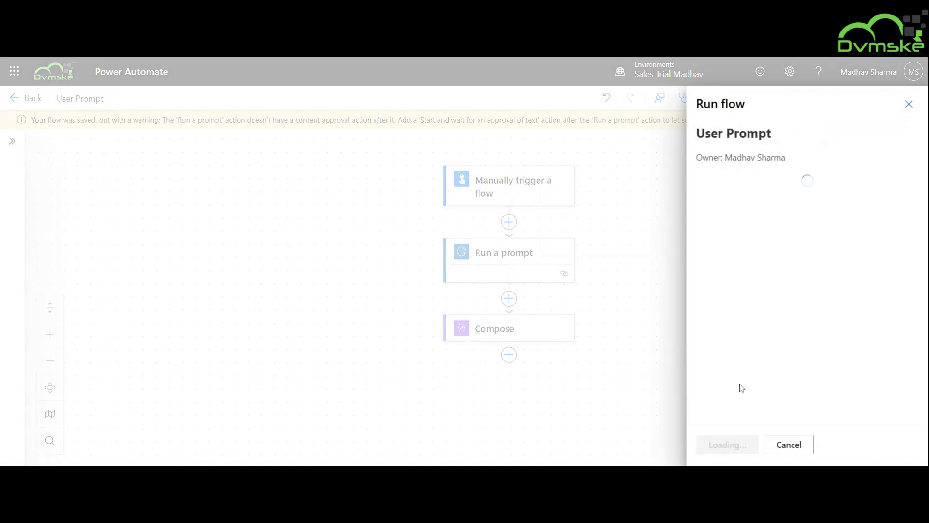
pyautogui.click(805, 221)
pyautogui.write('What is the capital city of')
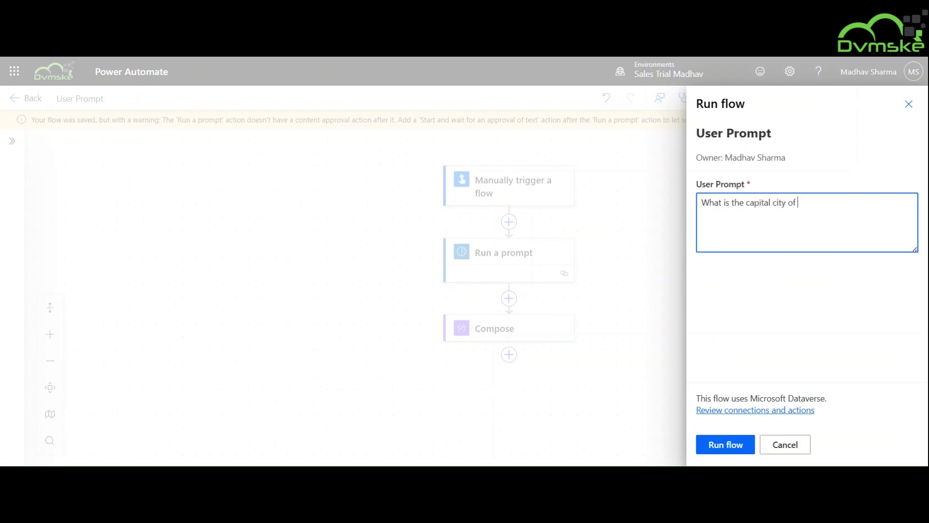
pyautogui.write('dia?')
pyautogui.click(726, 445)
pyautogui.click(725, 444)
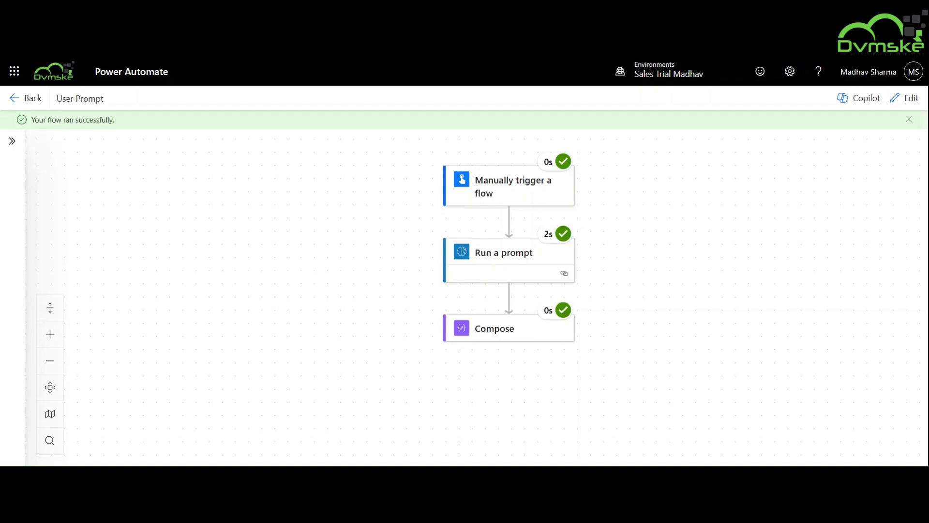
# - Open the Compose step's run results to read the New Delhi reply
pyautogui.click(486, 328)
pyautogui.scroll(-1, 190, 317)
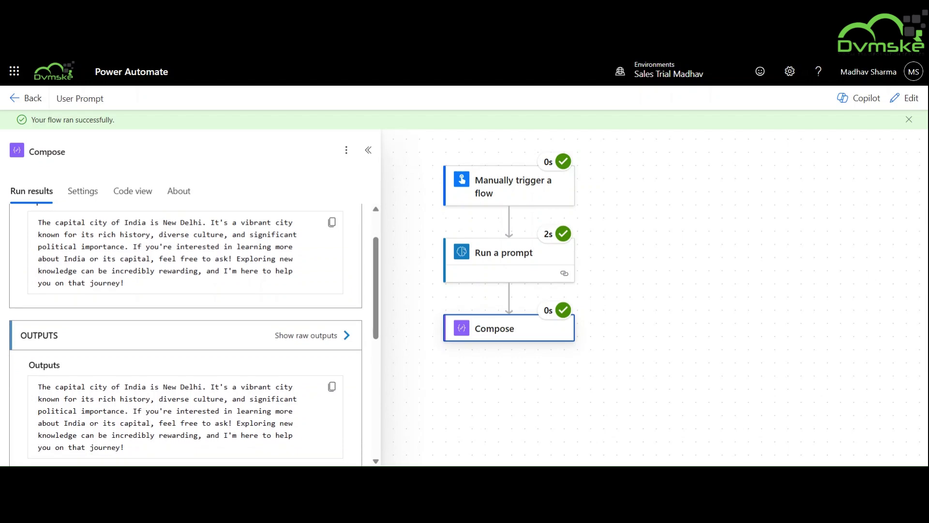
pyautogui.scroll(-1, 190, 318)
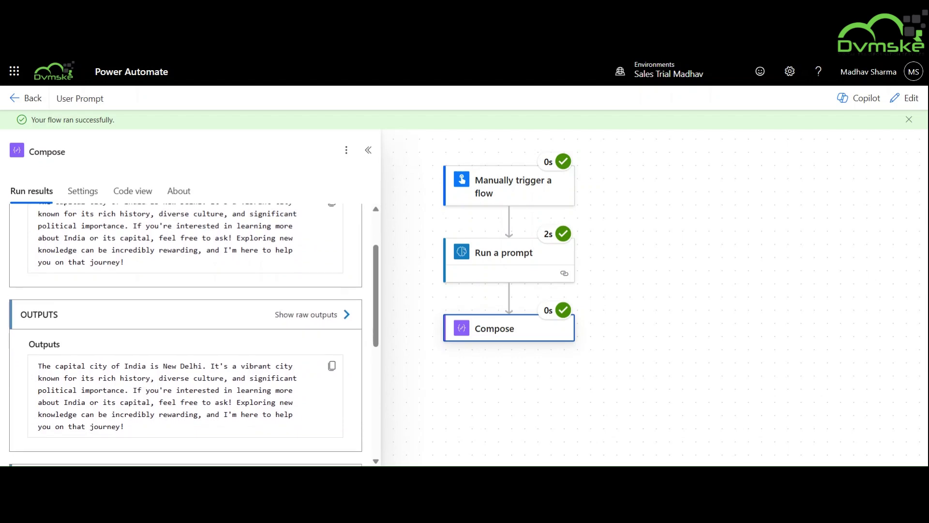